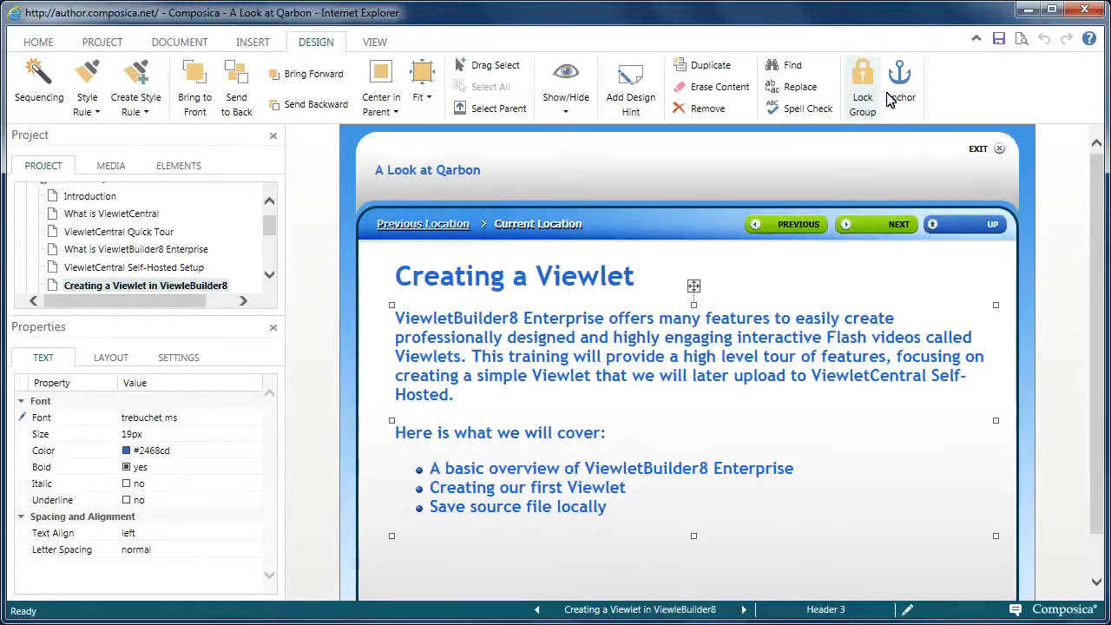
# Step: Switch the property display for the selected text element to Advanced Properties and look through the additional text properties
pyautogui.click(375, 43)
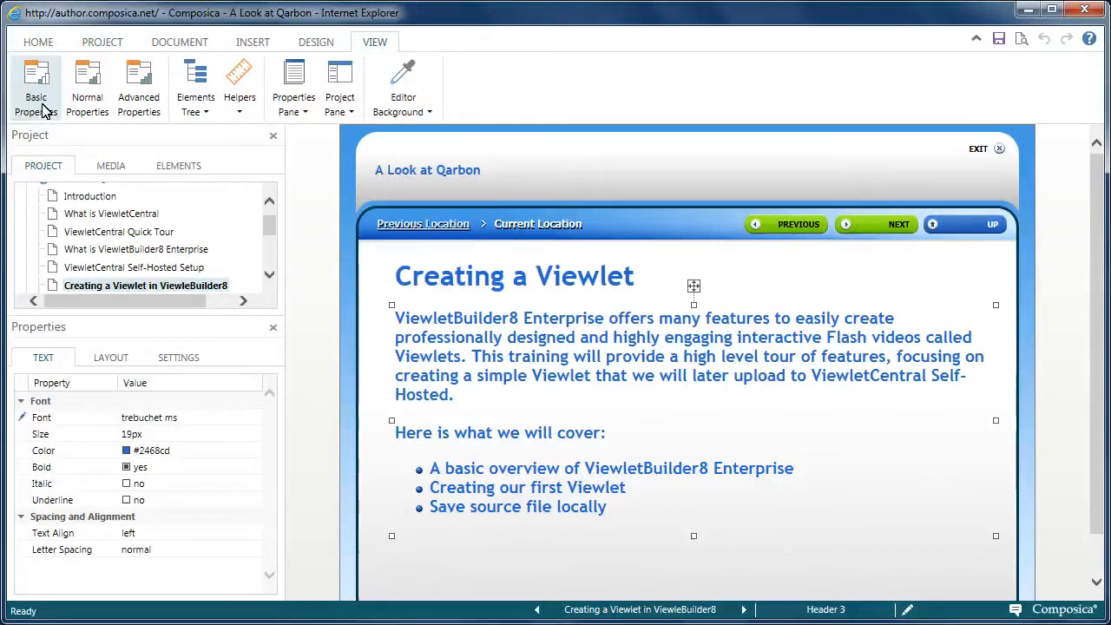
pyautogui.click(141, 104)
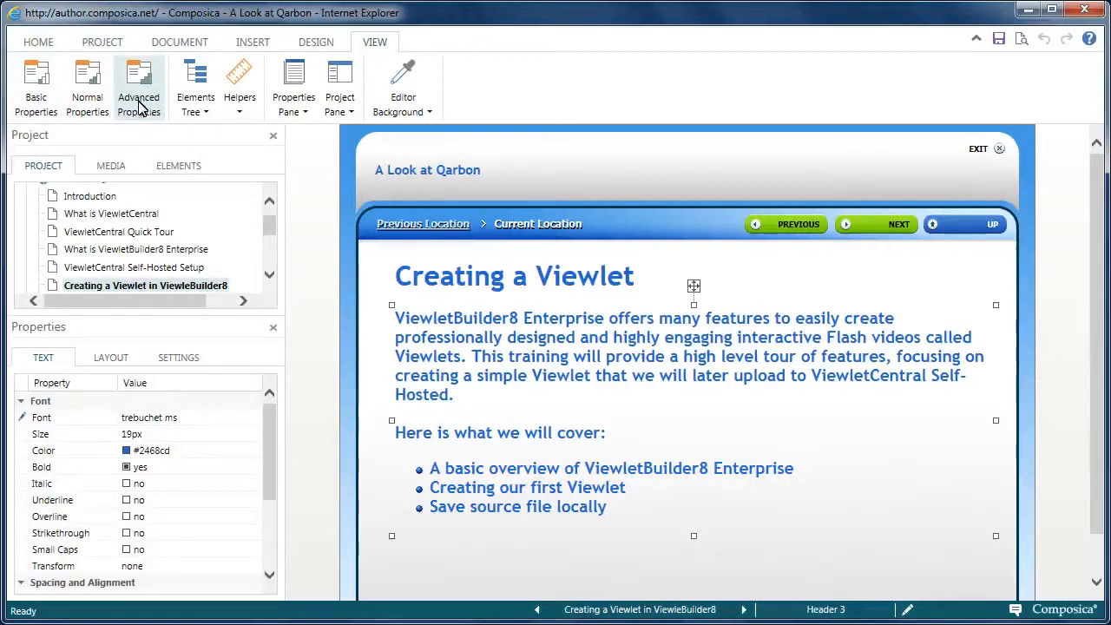
pyautogui.scroll(-3, 278, 447)
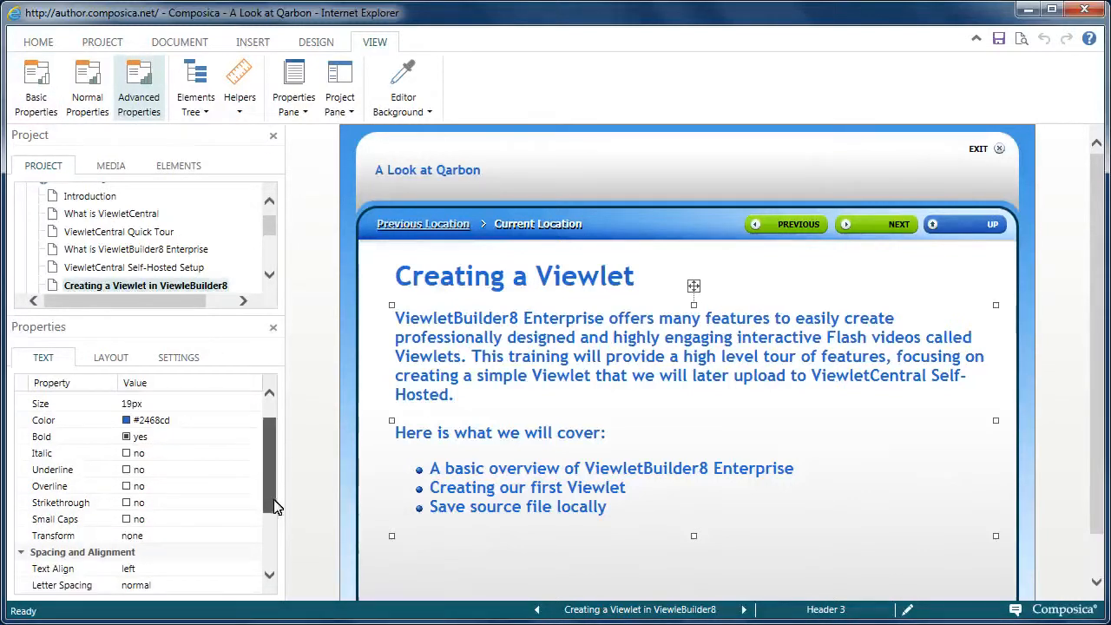
pyautogui.scroll(3, 278, 450)
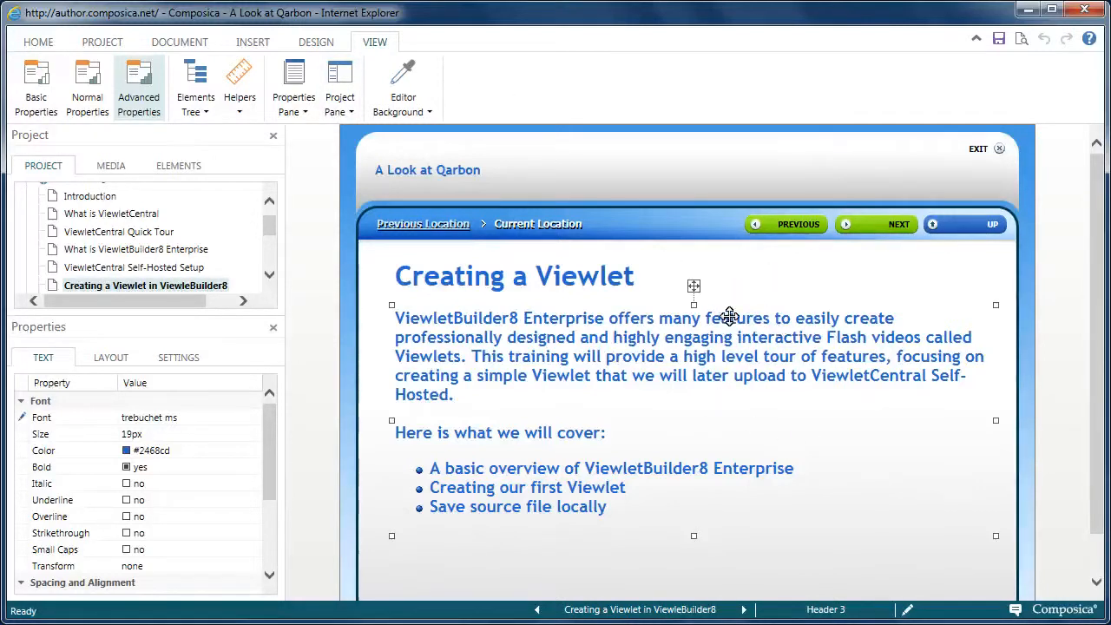
# Step: Collapse the ribbon, show the Project commands temporarily, and restore the full ribbon
pyautogui.click(978, 41)
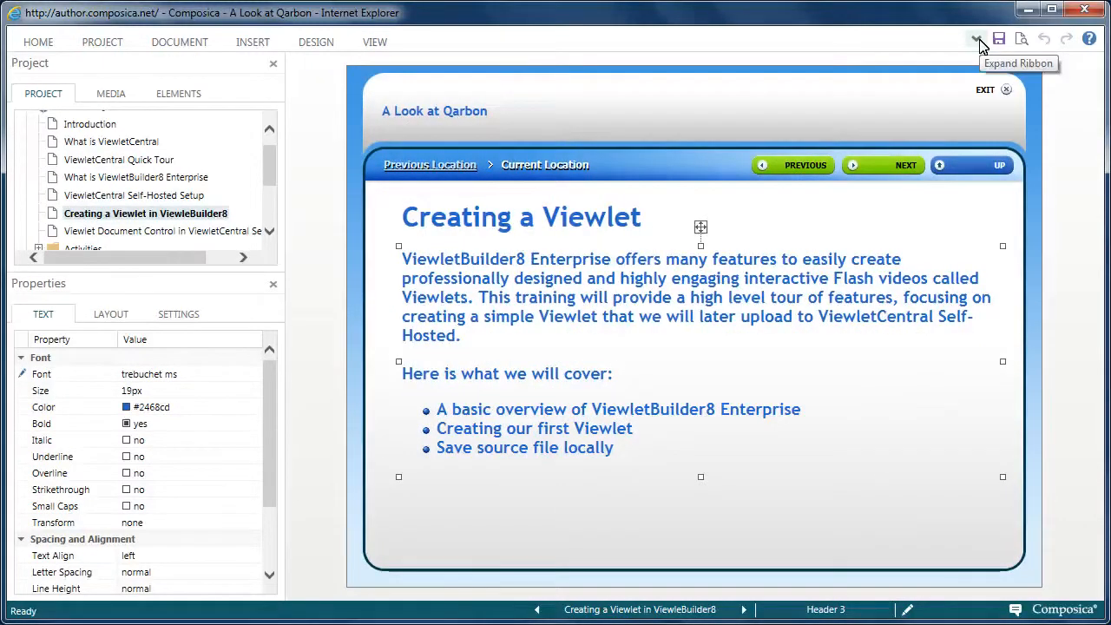
pyautogui.click(978, 41)
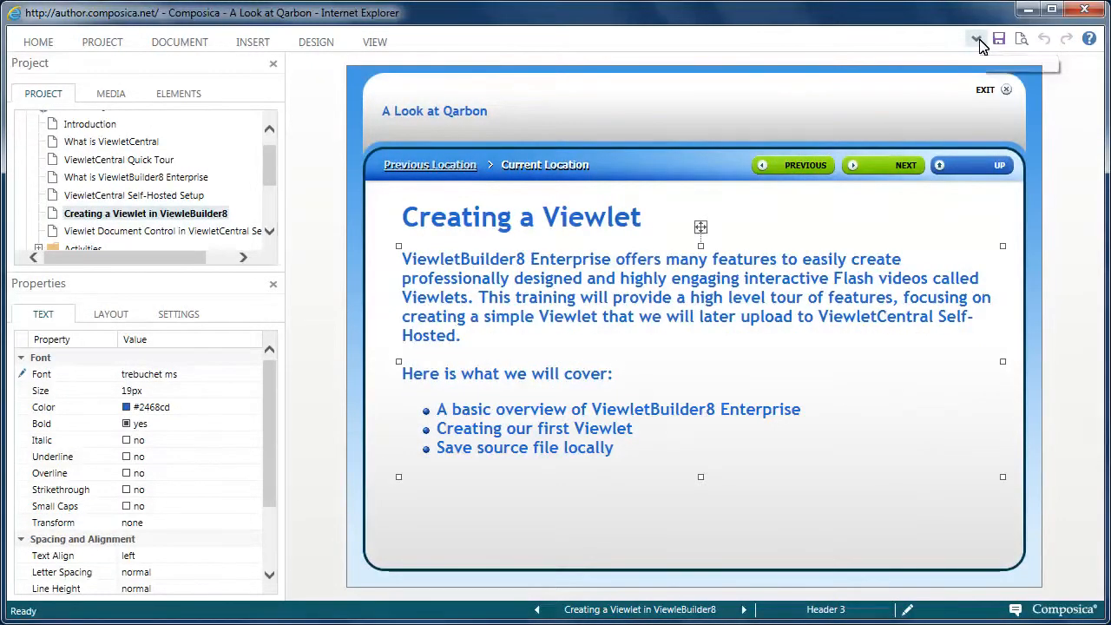
pyautogui.click(979, 41)
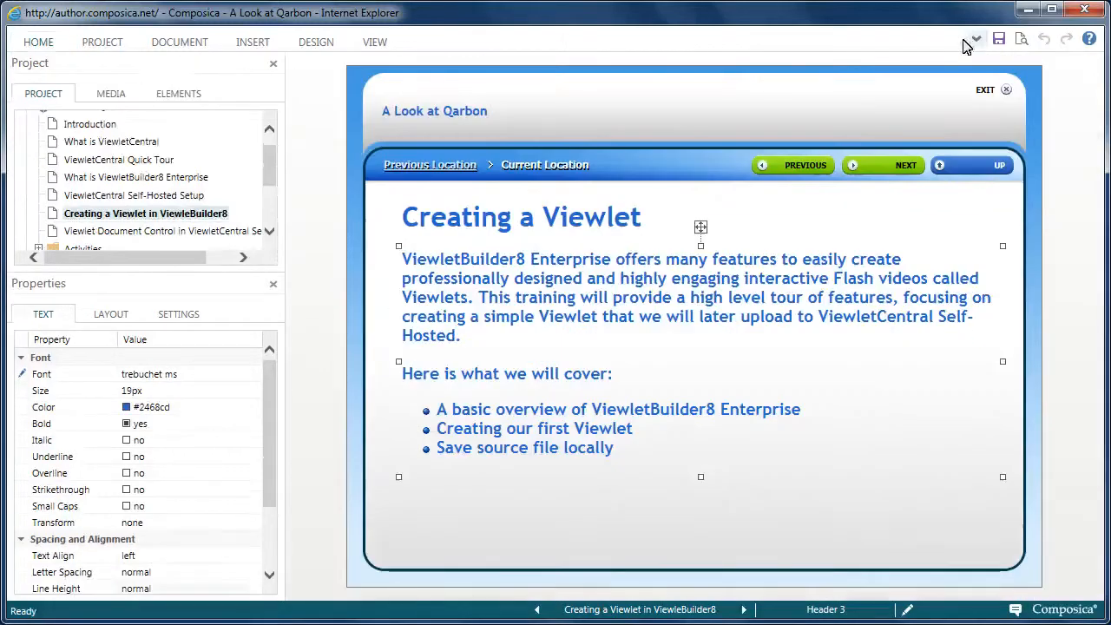
pyautogui.click(102, 43)
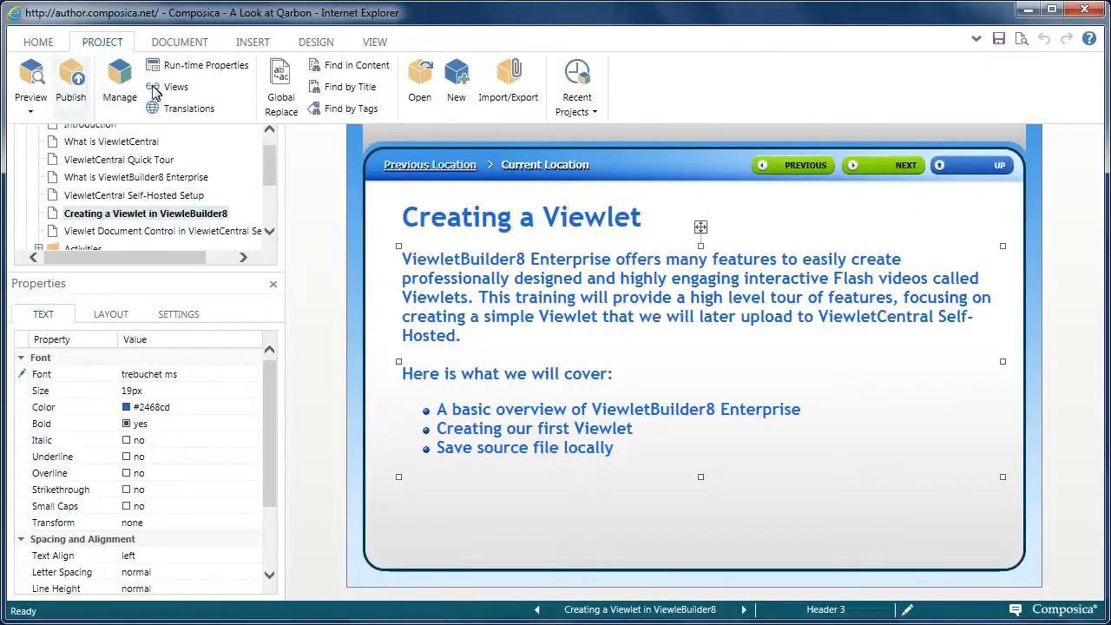
pyautogui.click(978, 40)
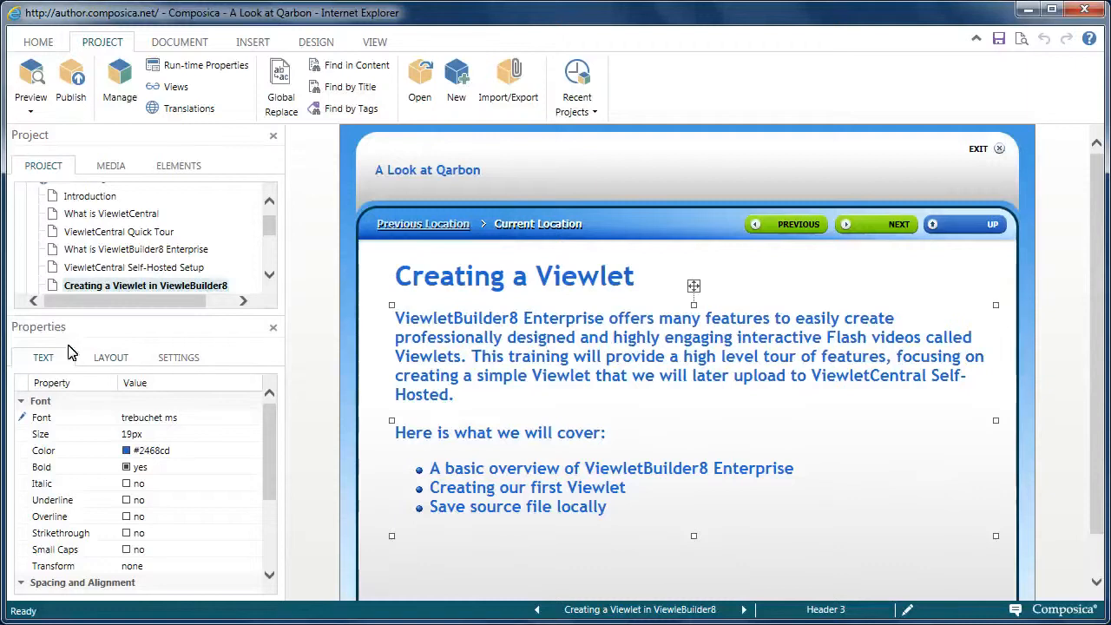
# Step: Hide both the Properties pane and the Project pane to give the page the full window width
pyautogui.click(373, 43)
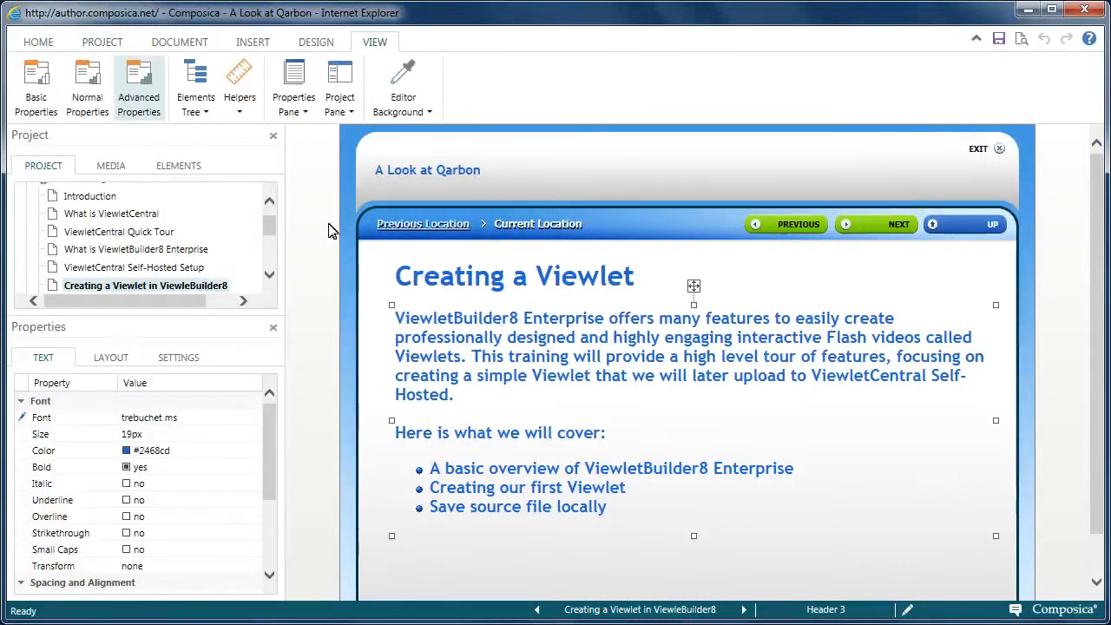
pyautogui.click(304, 114)
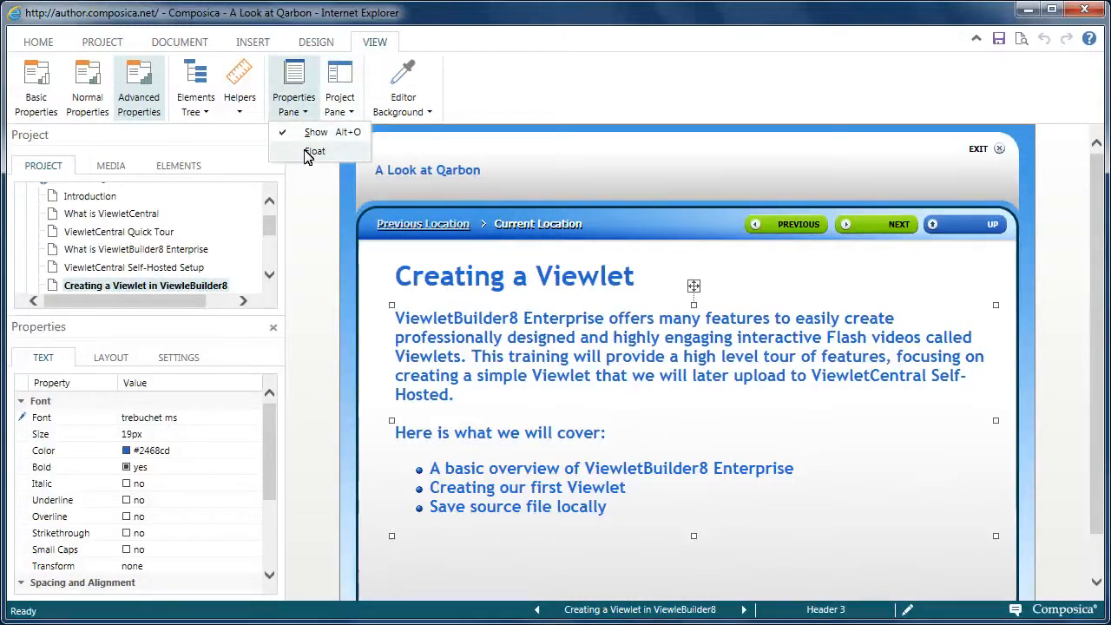
pyautogui.click(305, 137)
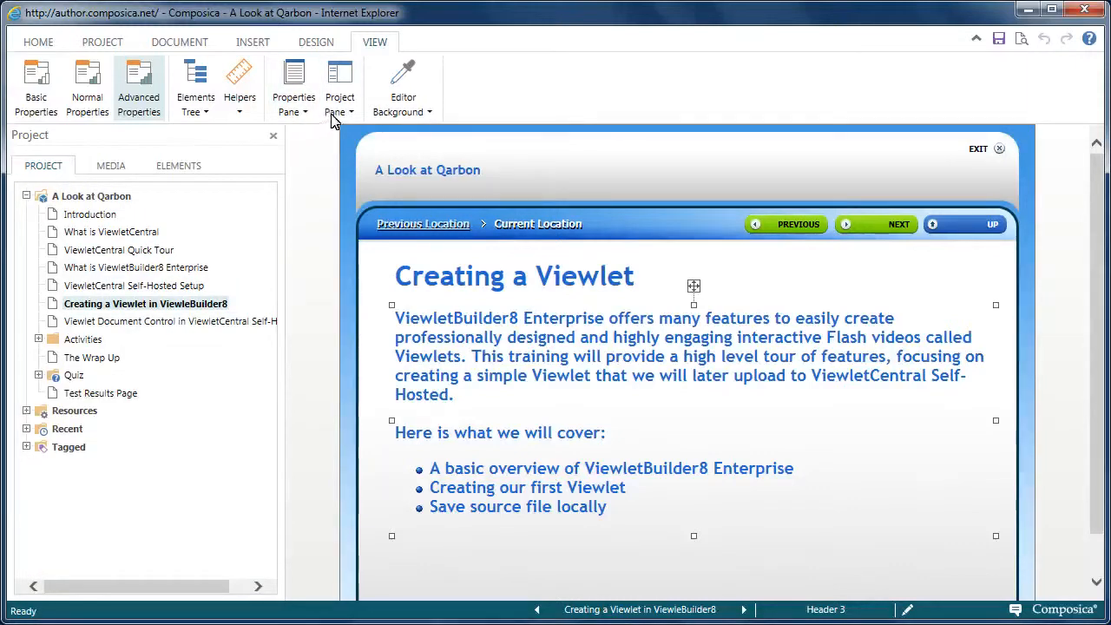
pyautogui.click(338, 112)
pyautogui.click(343, 139)
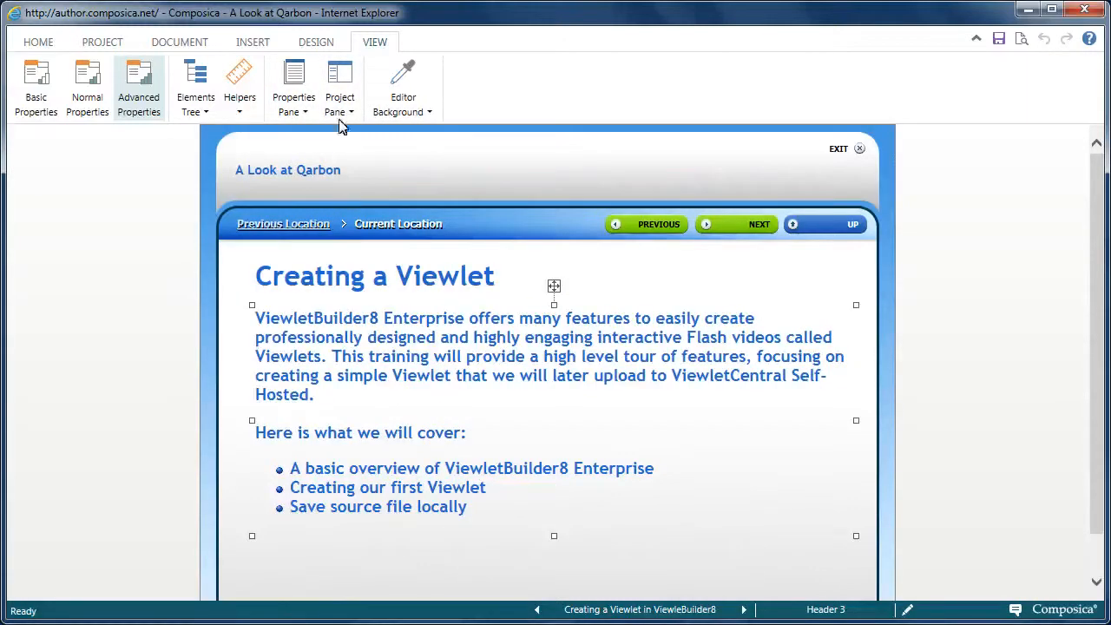
# Step: Show the Properties pane and the Project pane again
pyautogui.click(306, 113)
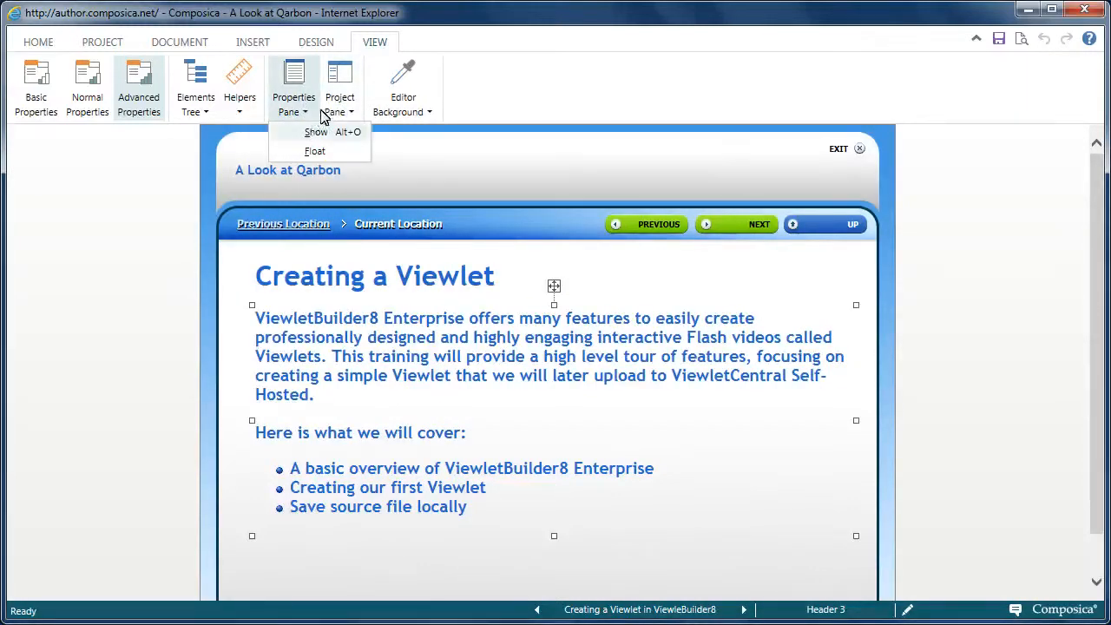
pyautogui.click(309, 132)
pyautogui.click(338, 109)
pyautogui.hotkey('alt', 'r')
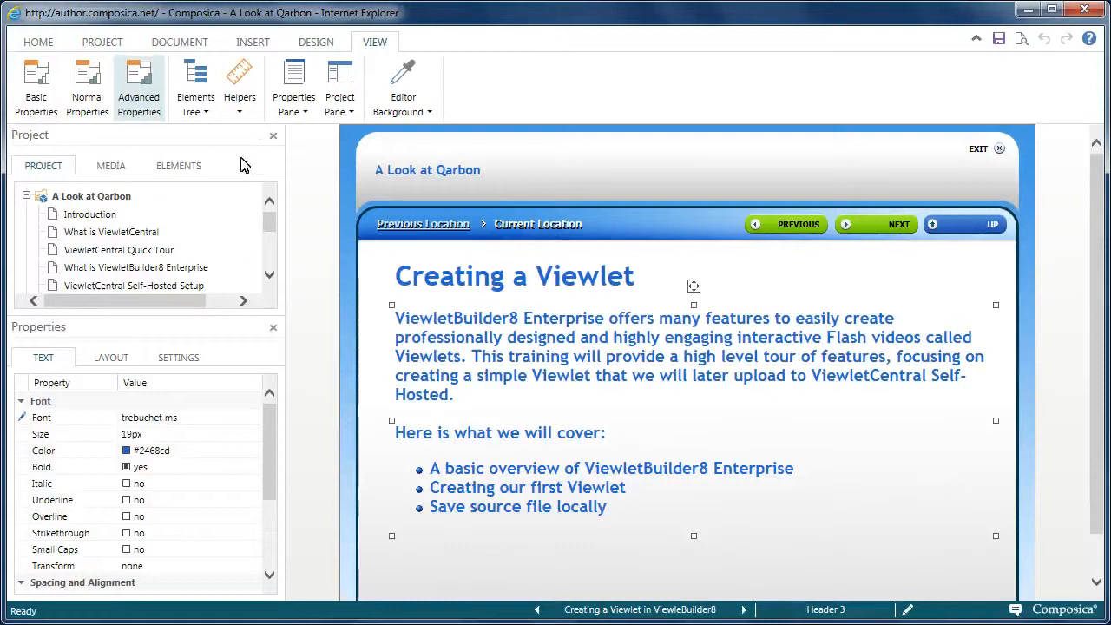
# Step: Float the Project pane over the page and dock it back above the Properties pane
pyautogui.moveTo(196, 145); pyautogui.dragTo(512, 282)
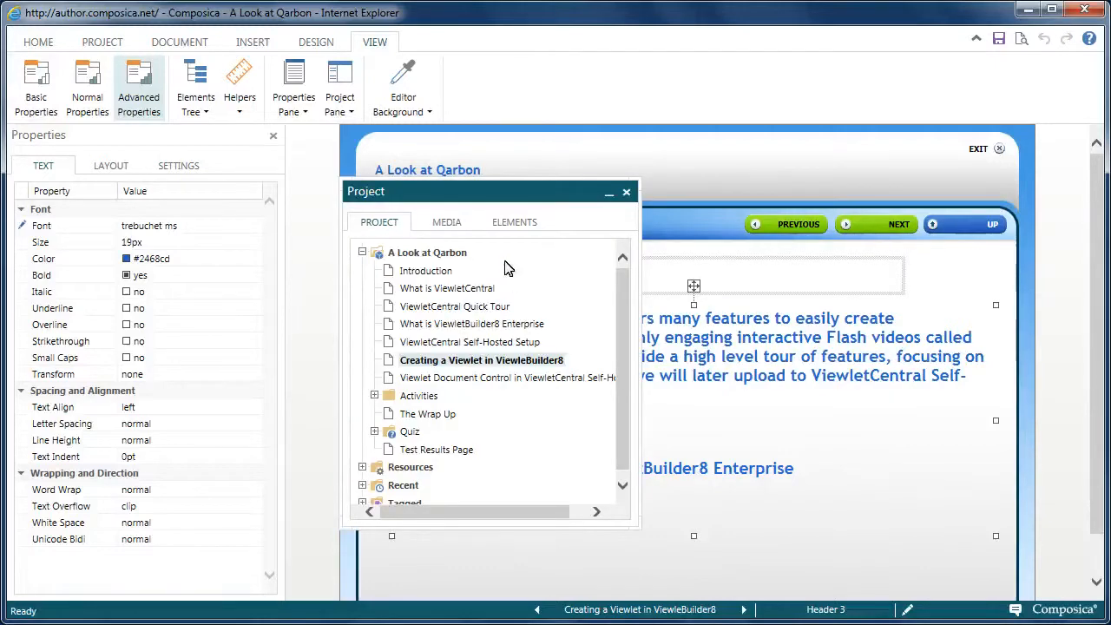
pyautogui.moveTo(480, 196); pyautogui.dragTo(264, 174)
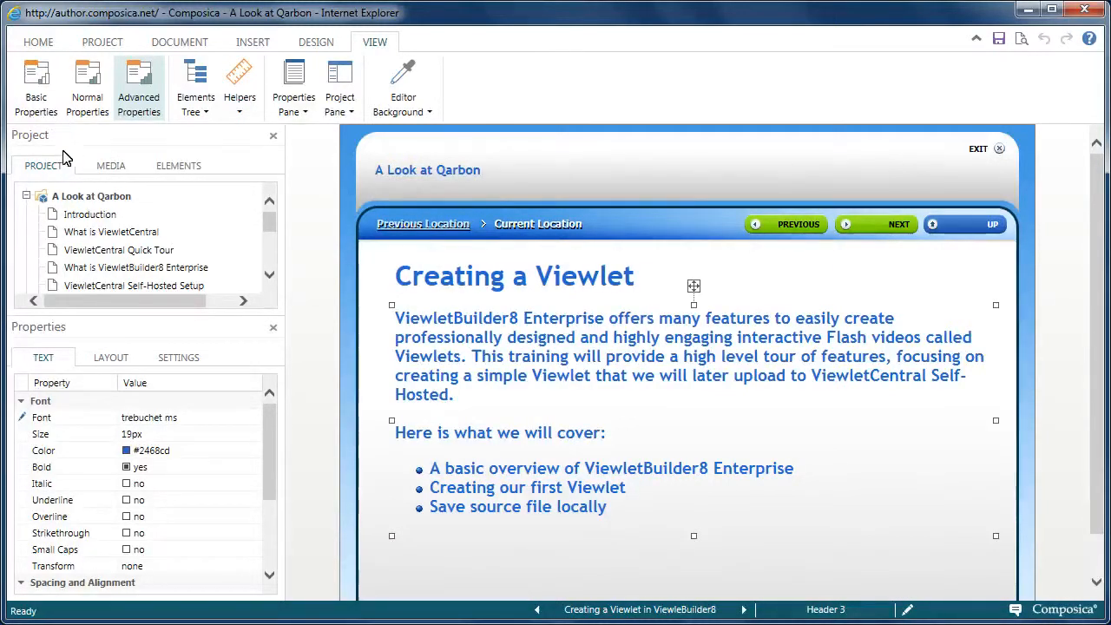
# Step: Make the Project pane taller and open the page "What is ViewletBuilder8 Enterprise" from the project tree
pyautogui.moveTo(181, 315); pyautogui.dragTo(183, 383)
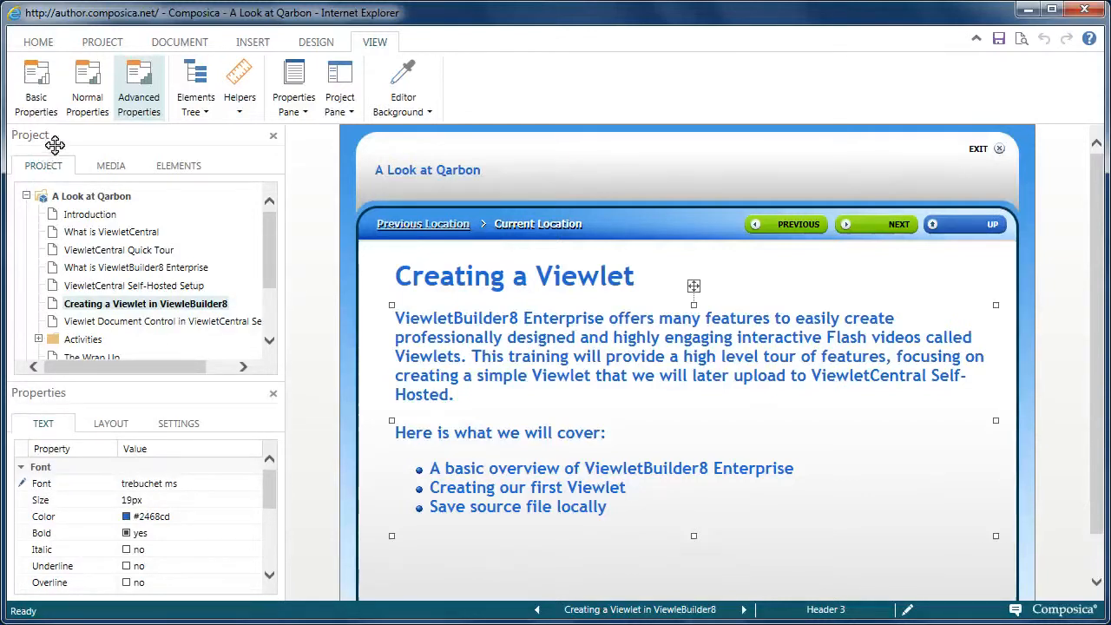
pyautogui.click(122, 271)
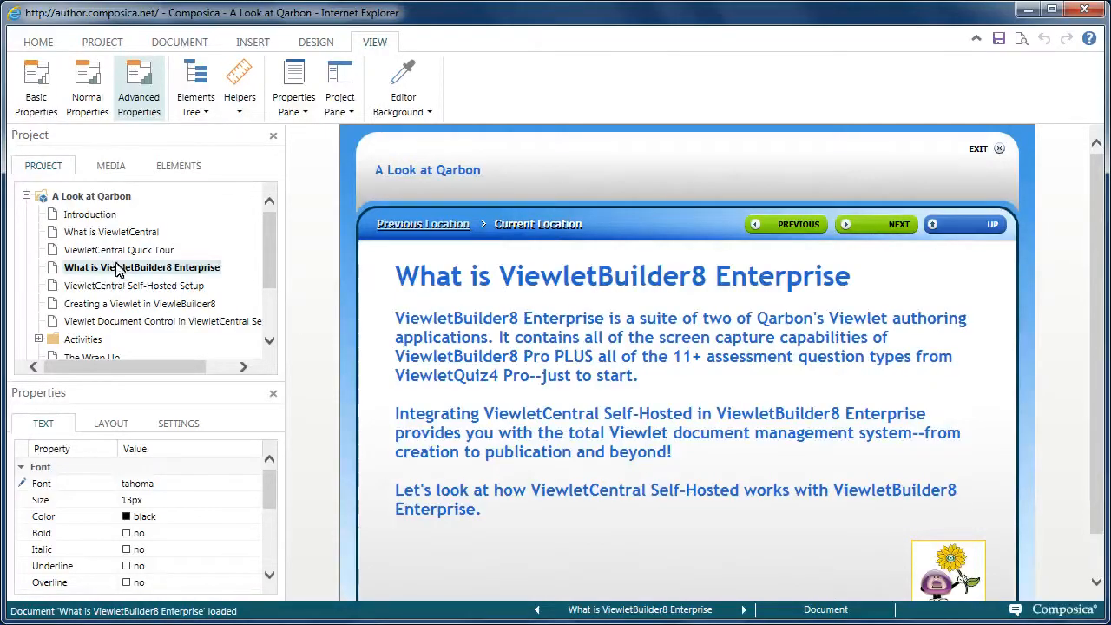
# Step: Review the project's media folders and the page's elements, selecting Sequence Manager and Header 1, and return to the project tree
pyautogui.click(110, 170)
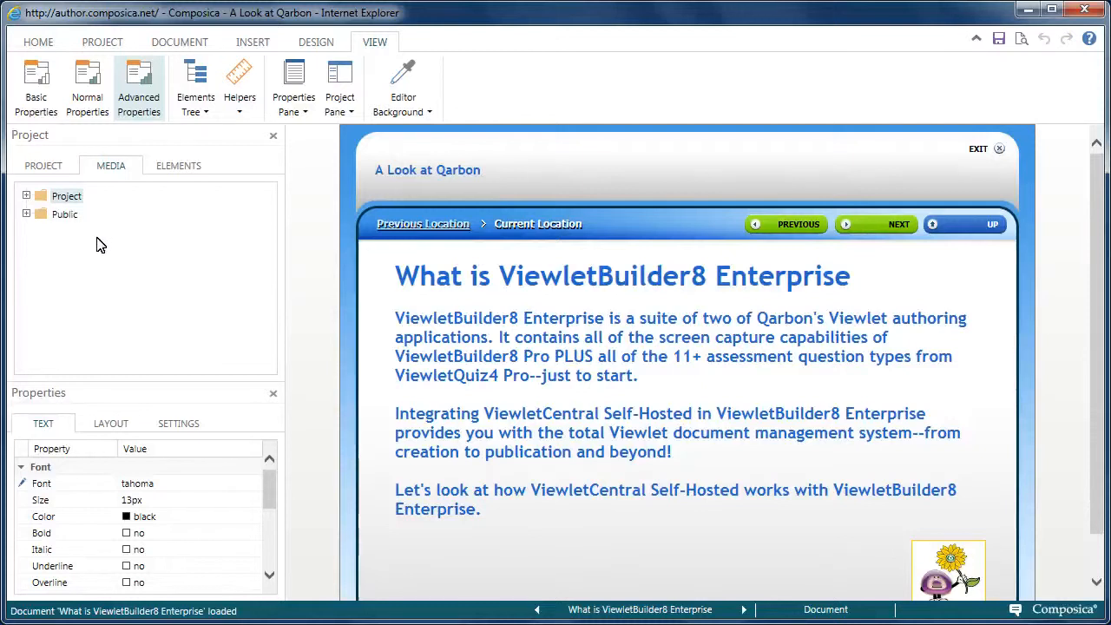
pyautogui.click(183, 167)
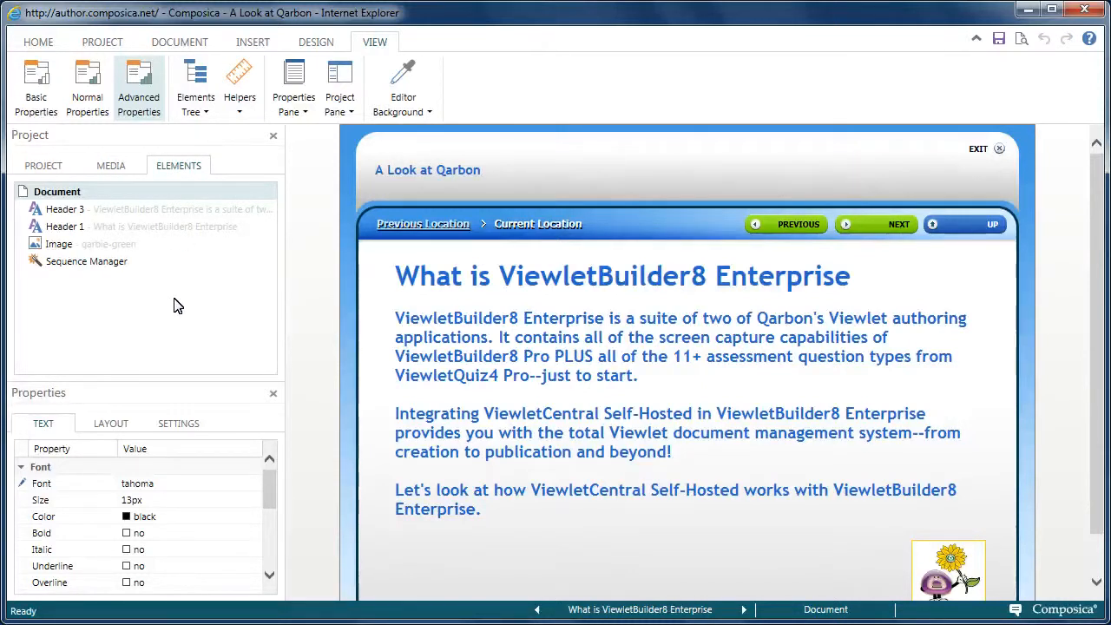
pyautogui.click(103, 269)
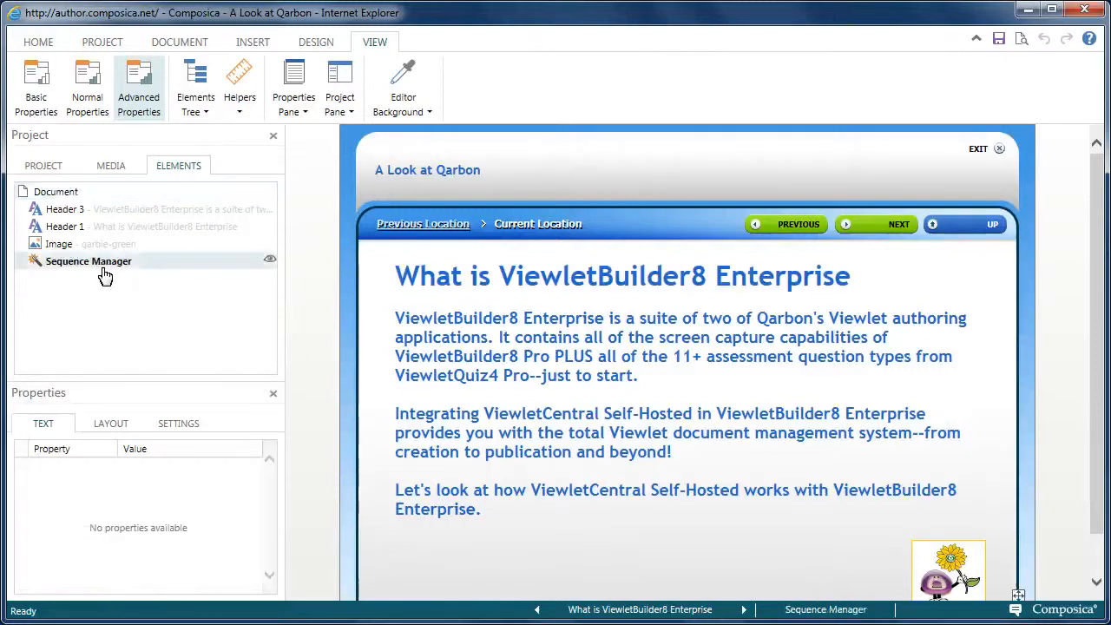
pyautogui.click(71, 228)
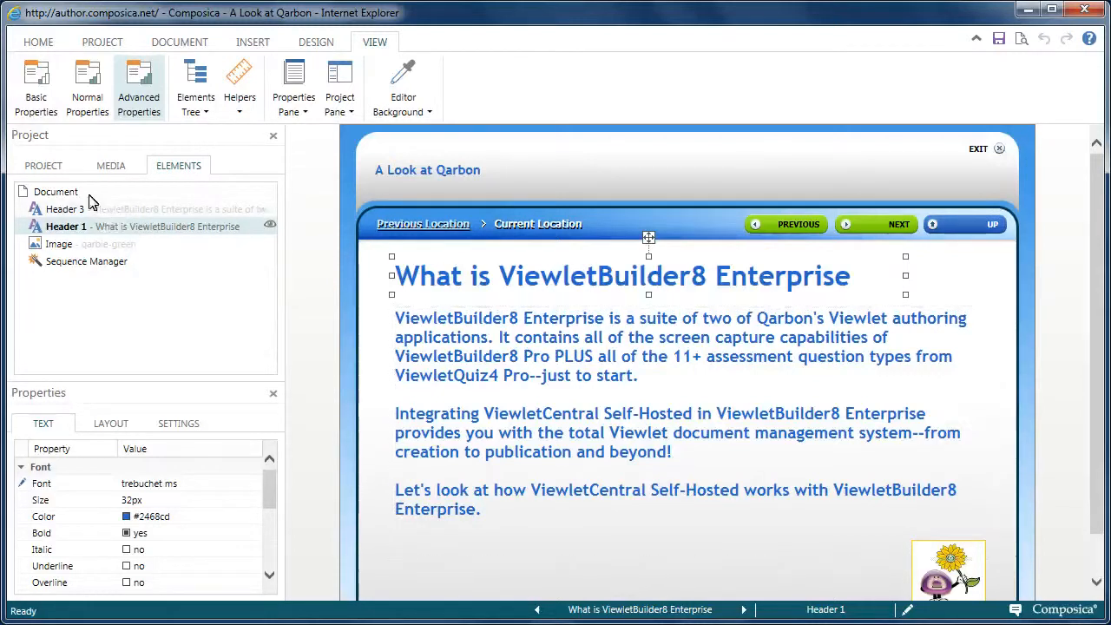
pyautogui.click(43, 166)
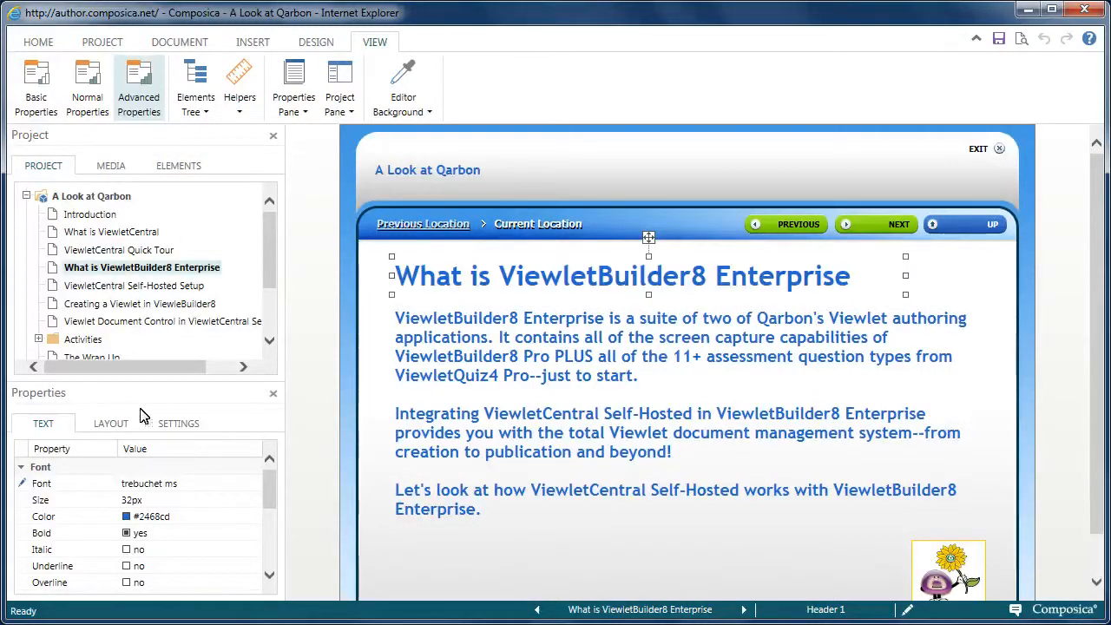
# Step: Select the page's body text element (Header 3) and view its layout properties and its settings
pyautogui.click(395, 382)
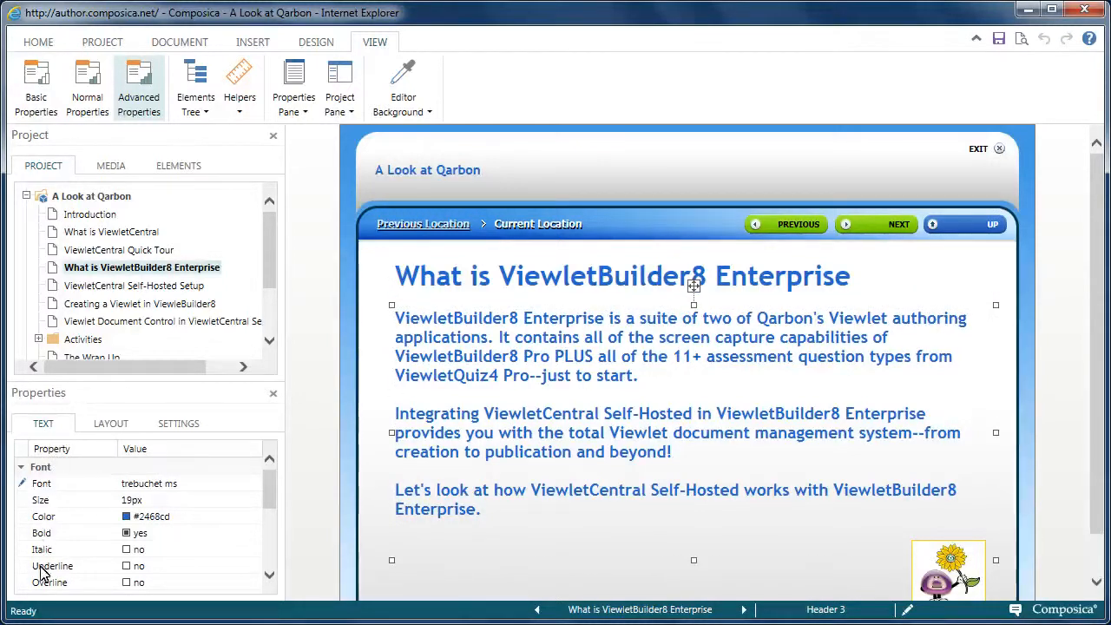
pyautogui.click(113, 424)
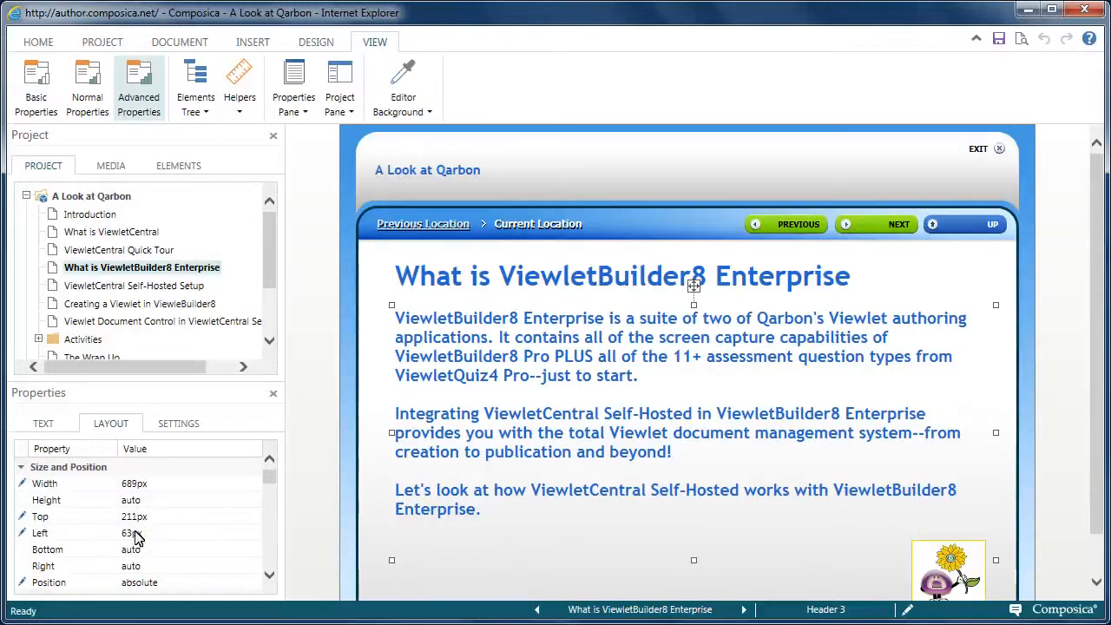
pyautogui.click(182, 426)
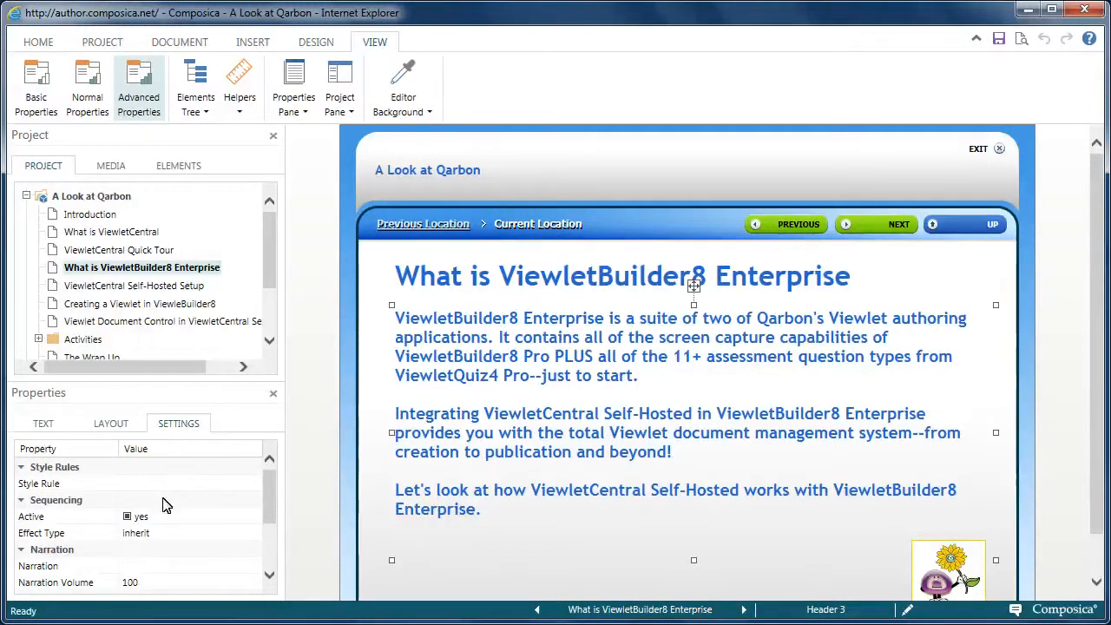